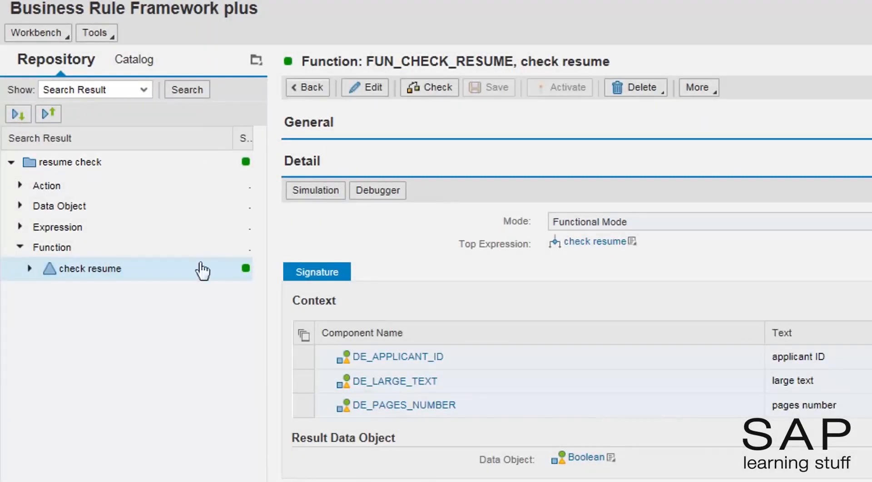
# Step: From the Z_RESUME_CHECK context menu, start creating a new Send Email action
pyautogui.rightClick(71, 165)
pyautogui.moveTo(130, 172)
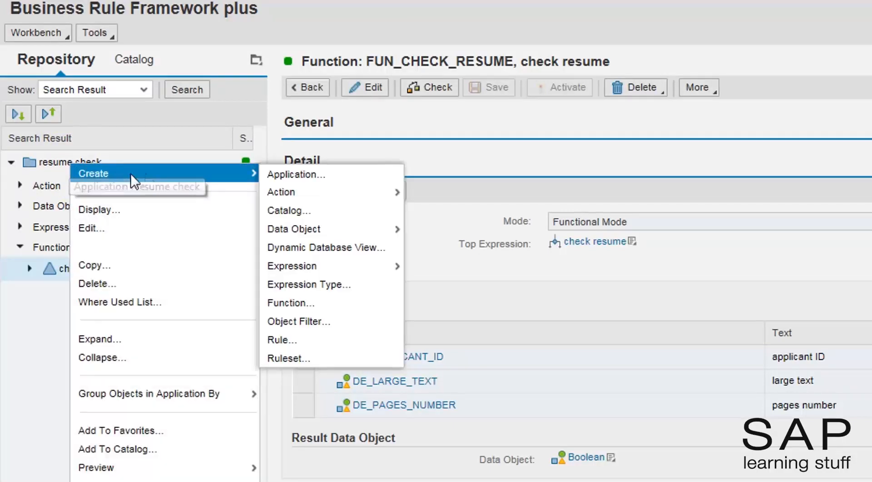
pyautogui.moveTo(336, 190)
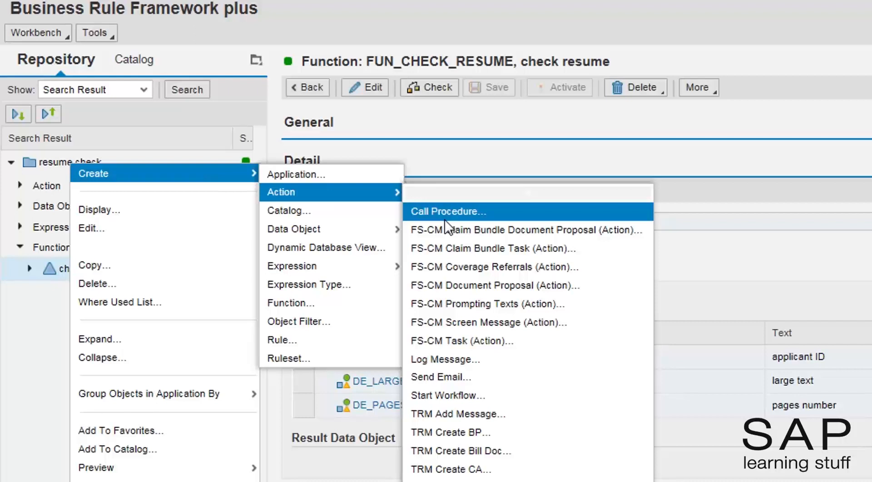
pyautogui.click(440, 377)
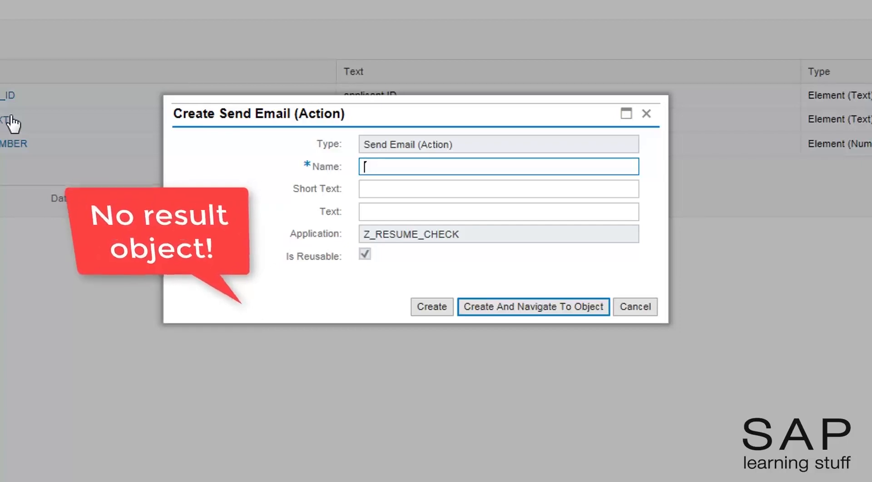
# Step: Name the action actn_notify_inspector with short and long text 'notify human inspect', then create and open it
pyautogui.write('actn_notify_inspector')
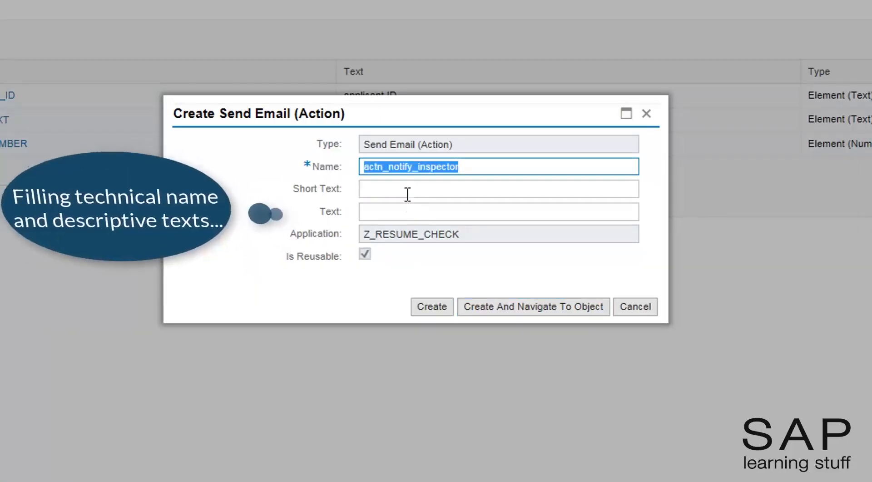
pyautogui.click(402, 190)
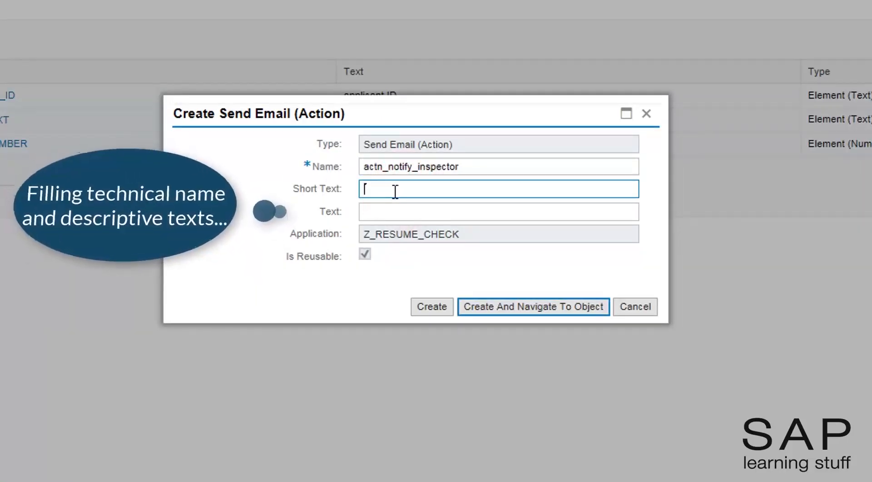
pyautogui.write('notify human inspect')
pyautogui.hotkey('ctrl', 'a')
pyautogui.hotkey('ctrl', 'c')
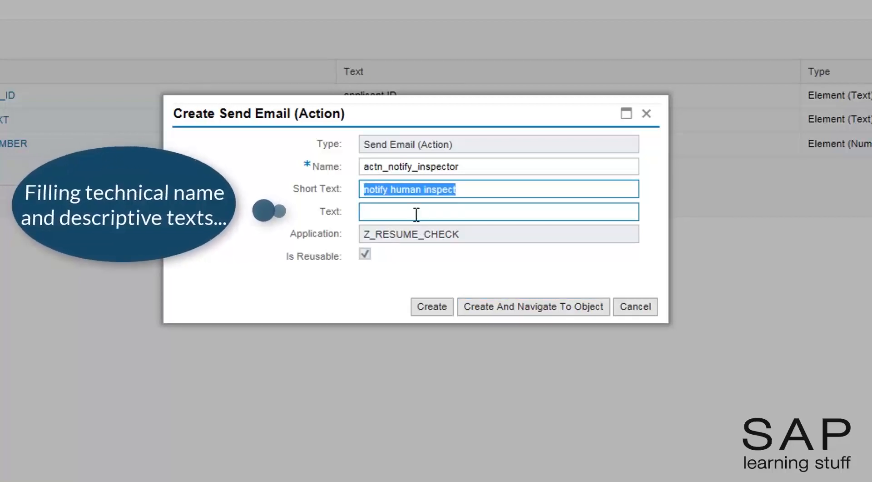
pyautogui.click(399, 212)
pyautogui.hotkey('ctrl', 'v')
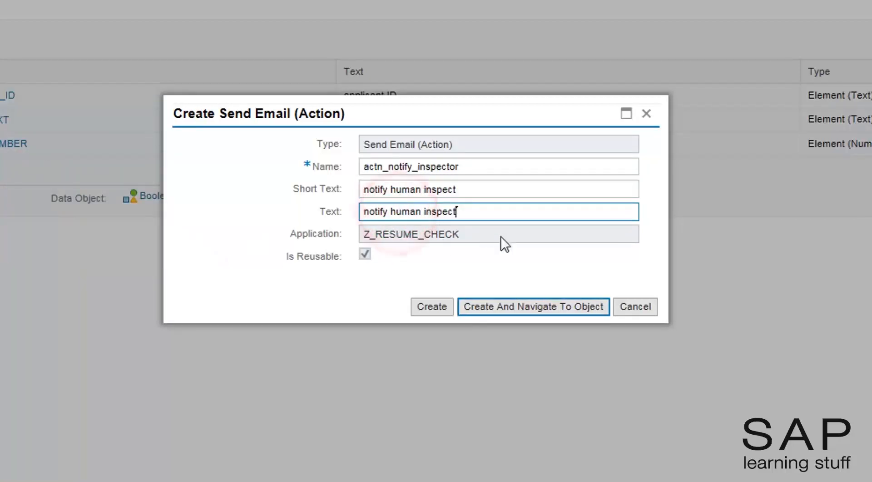
pyautogui.hotkey('ctrl', 'a')
pyautogui.click(516, 312)
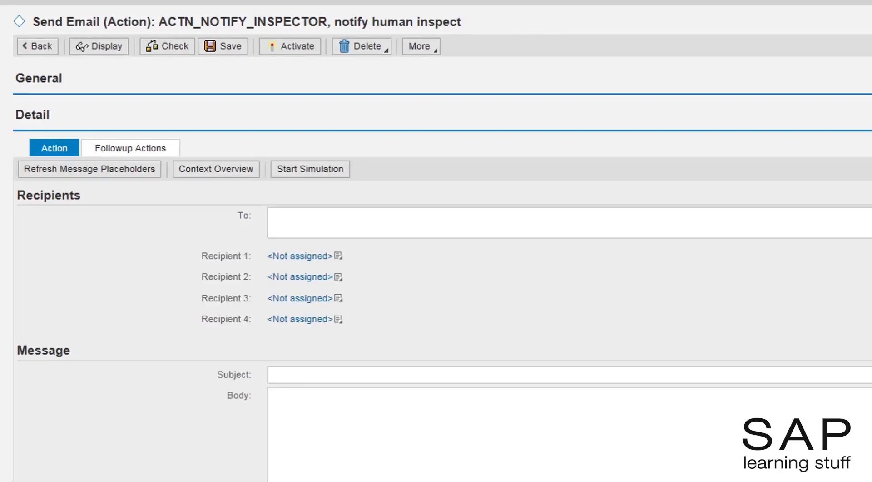
# Step: Enter the inspector's e-mail address and a second recipient's e-mail address in To, separated by a semicolon
pyautogui.click(339, 220)
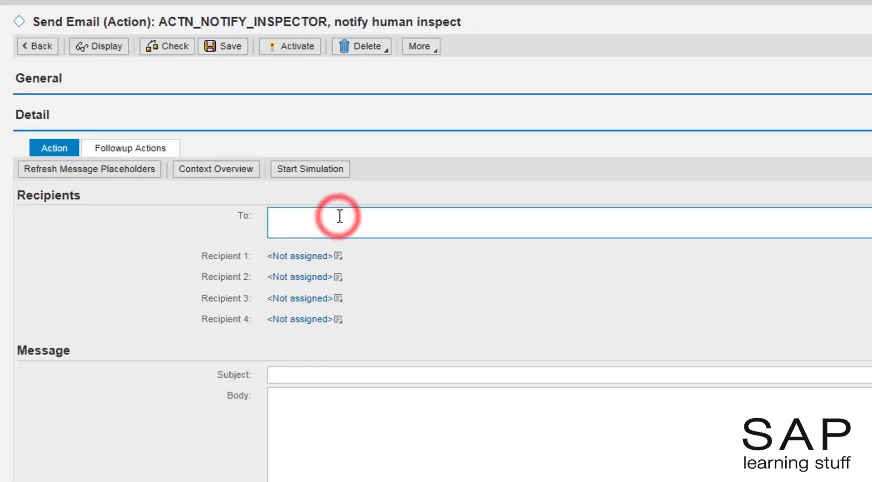
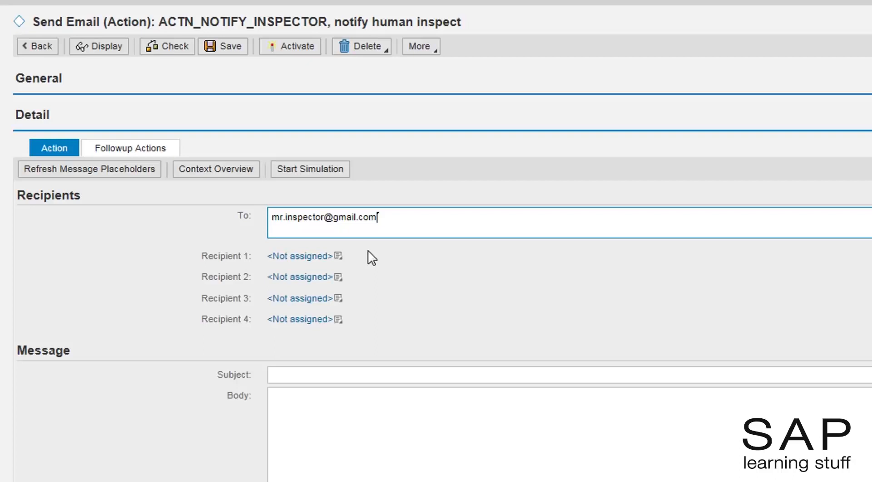
pyautogui.press('Tab')
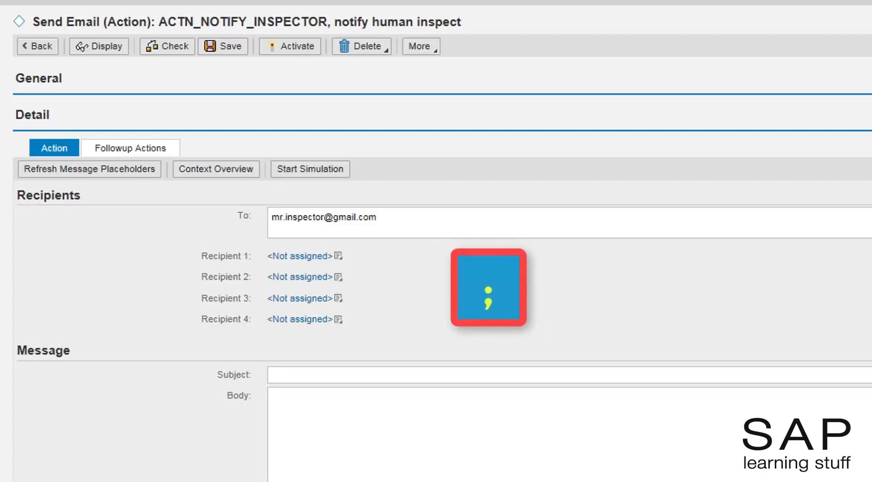
pyautogui.click(438, 224)
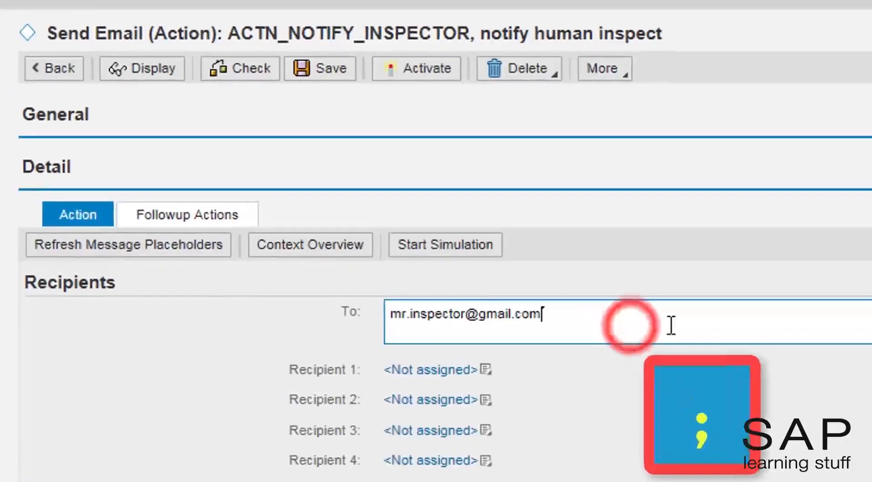
pyautogui.write(';')
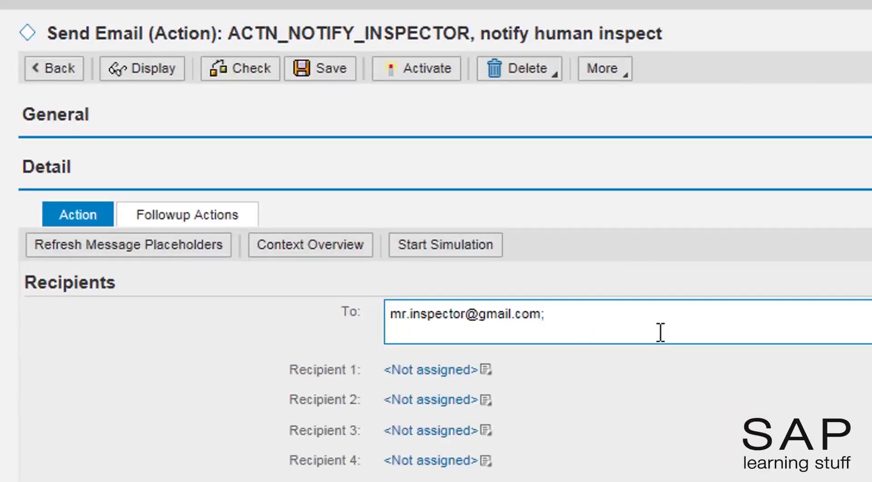
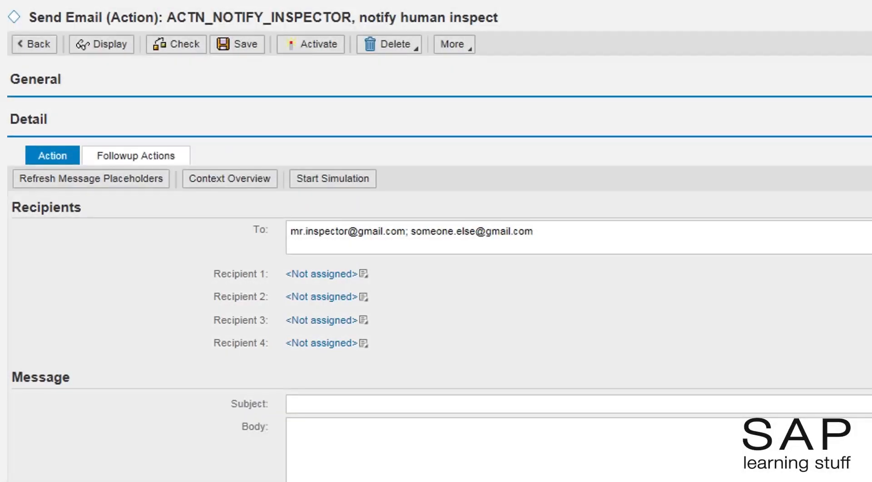
# Step: Set the email subject to 'Resume pass notification'
pyautogui.click(364, 274)
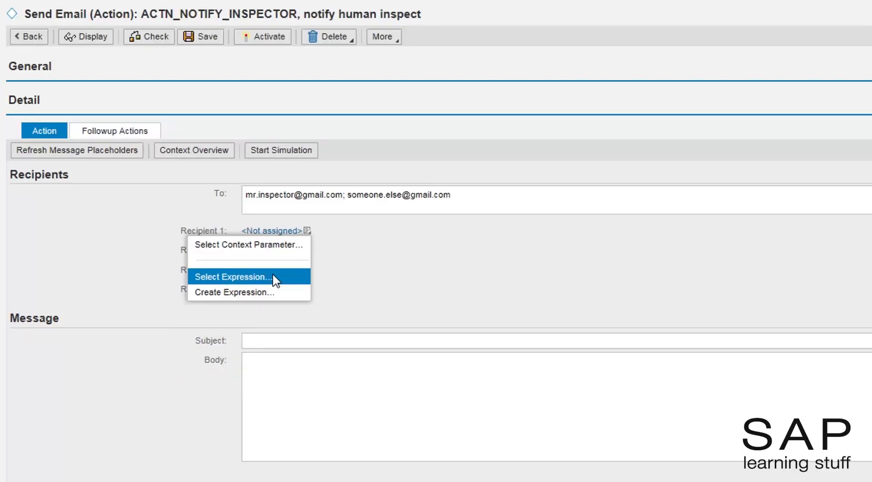
pyautogui.click(325, 345)
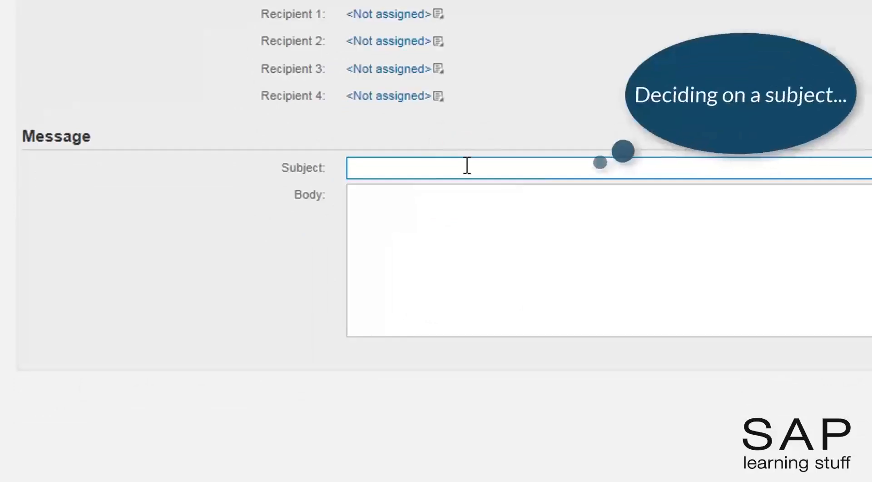
pyautogui.write('R')
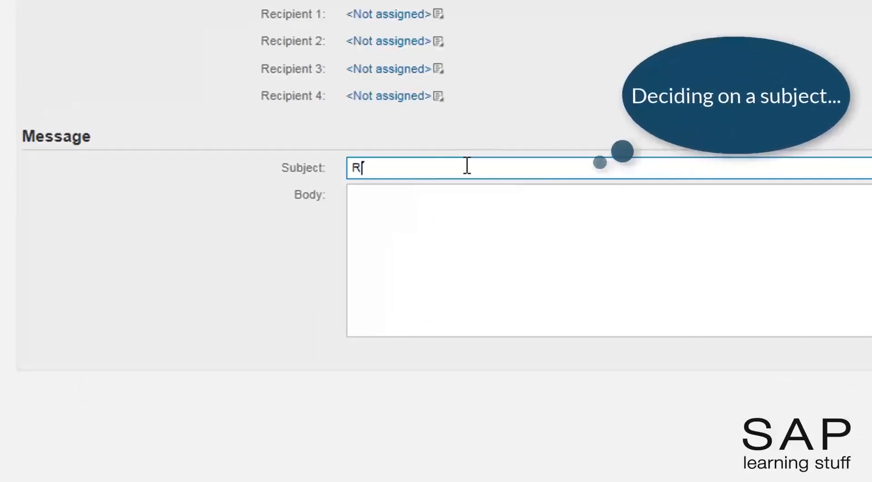
pyautogui.write('esume pa')
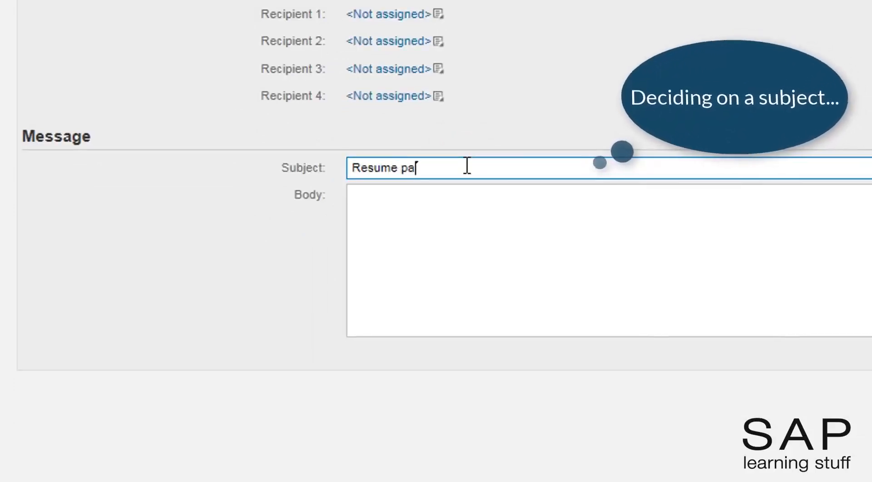
pyautogui.write('ss notification')
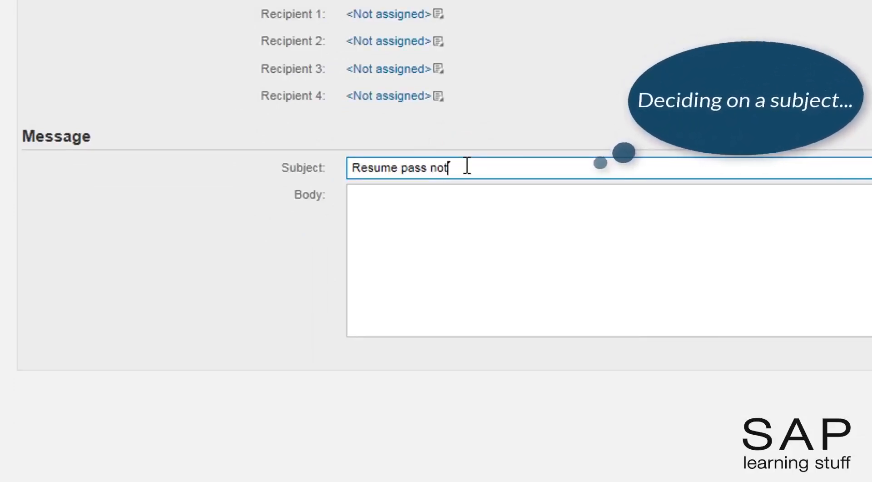
# Step: Write the body 'Hello!' plus the automatic BRFplus resume-check line, then activate the action
pyautogui.click(445, 216)
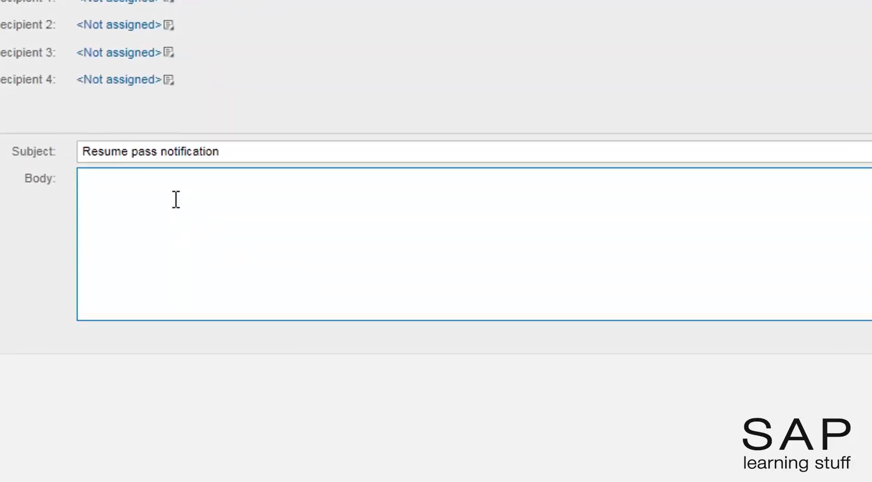
pyautogui.write('Hello!')
pyautogui.press('Return')
pyautogui.press('Return')
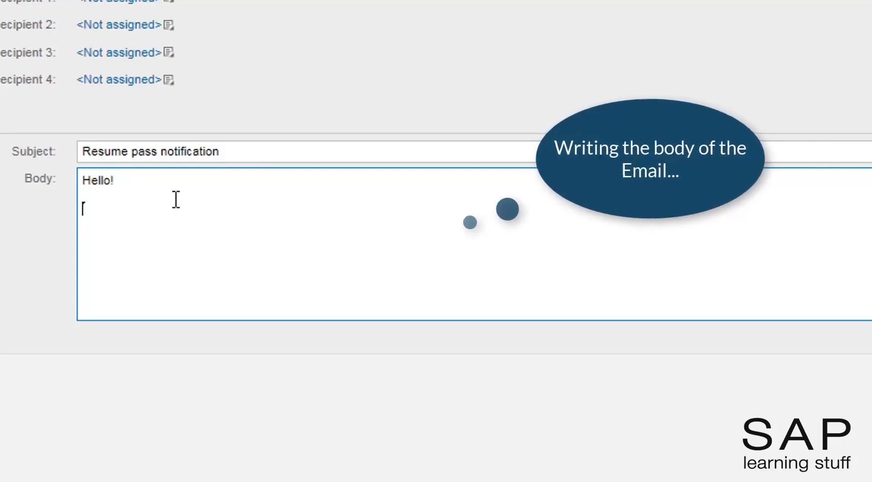
pyautogui.write('This is an automatic')
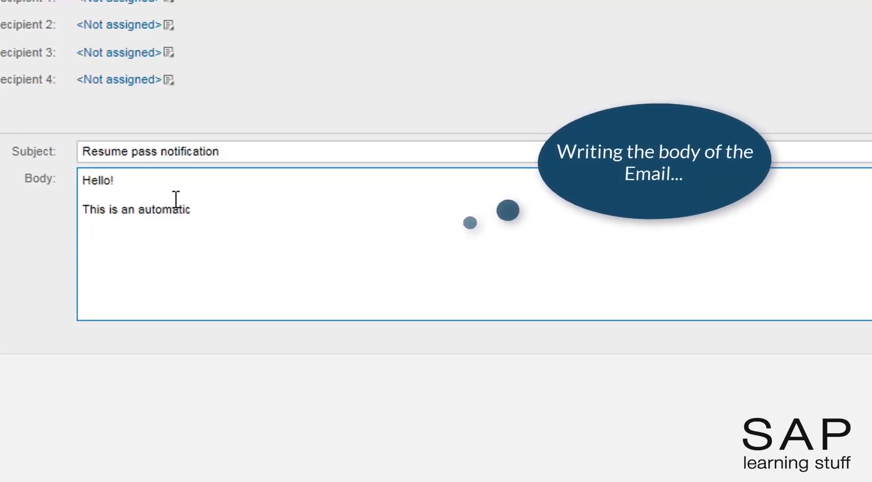
pyautogui.write(' mail from BRFplus')
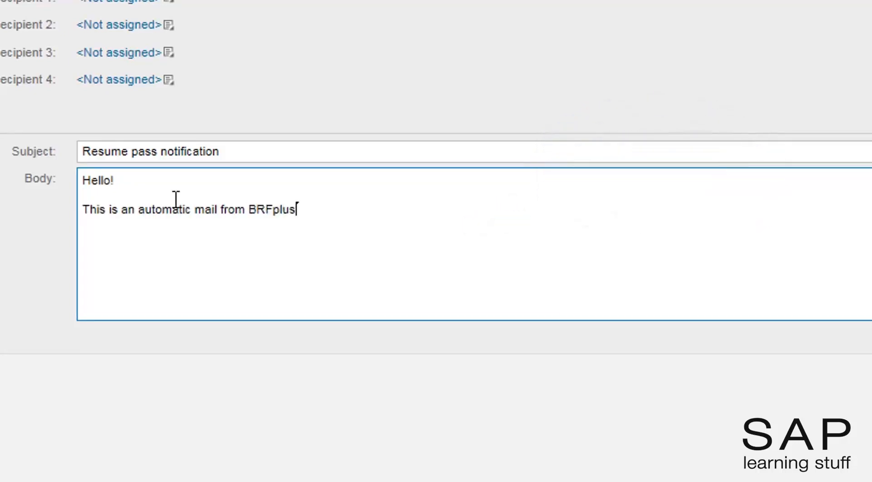
pyautogui.write(' notifying yo')
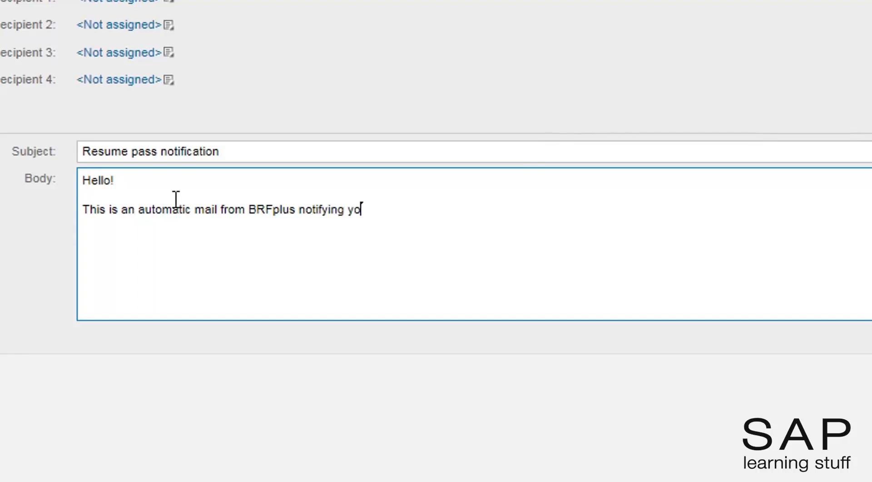
pyautogui.write('u of a resume')
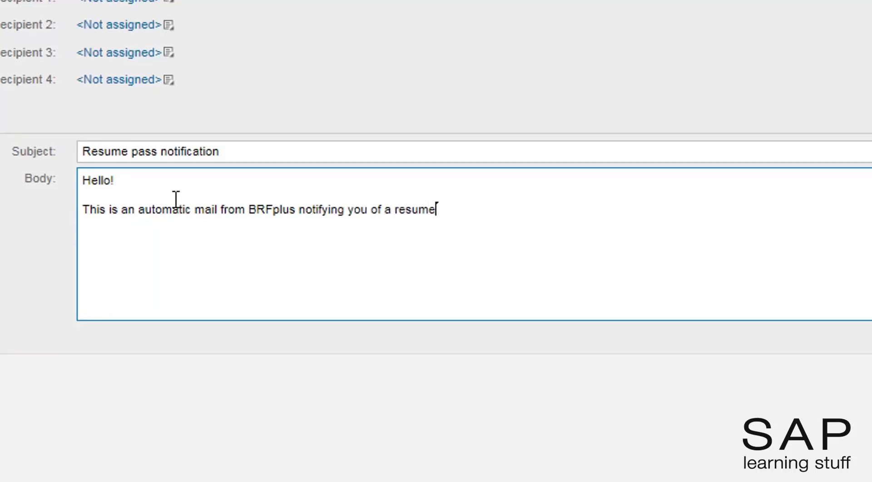
pyautogui.write(' that jashas ')
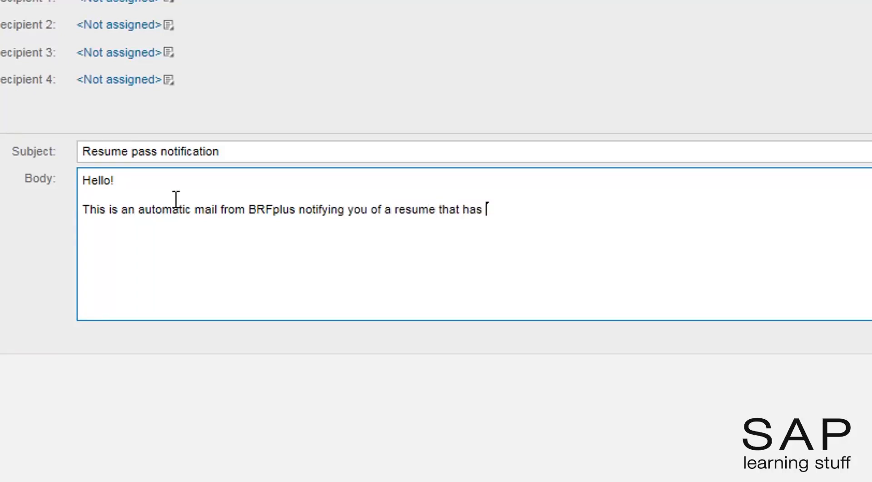
pyautogui.write('passed the automatic')
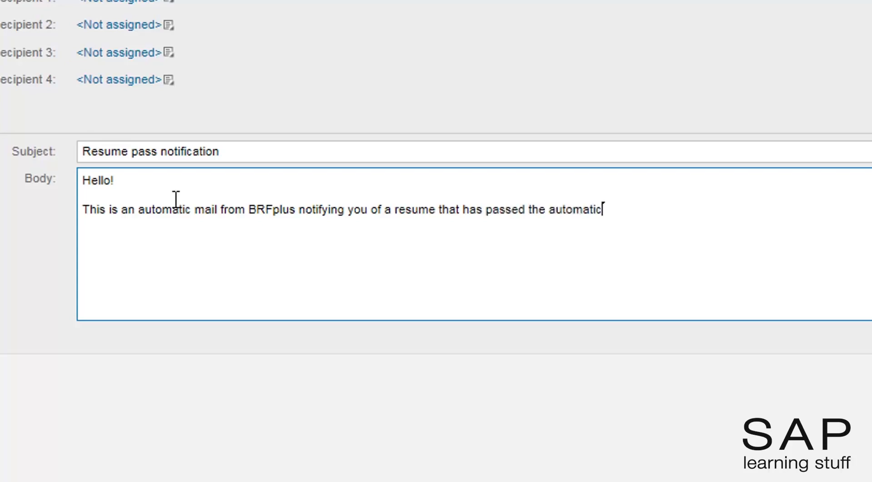
pyautogui.write(' check.  Have a n')
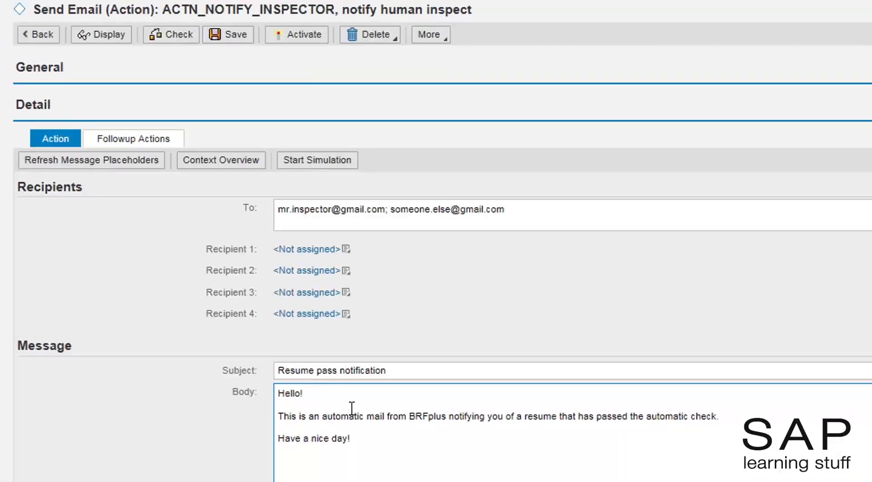
pyautogui.click(298, 37)
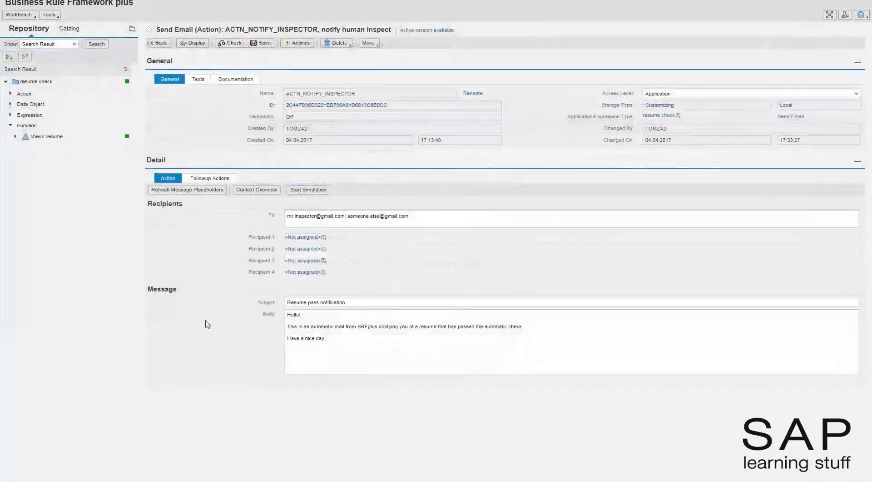
# Step: Confirm activation of ACTN_NOTIFY_INSPECTOR
pyautogui.click(205, 320)
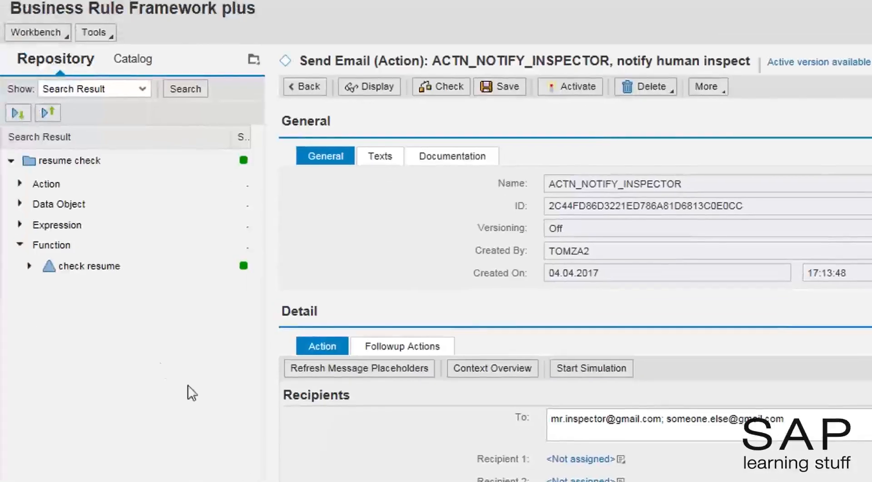
# Step: Open the check resume function in edit mode and add a new Element data object to its context
pyautogui.click(71, 268)
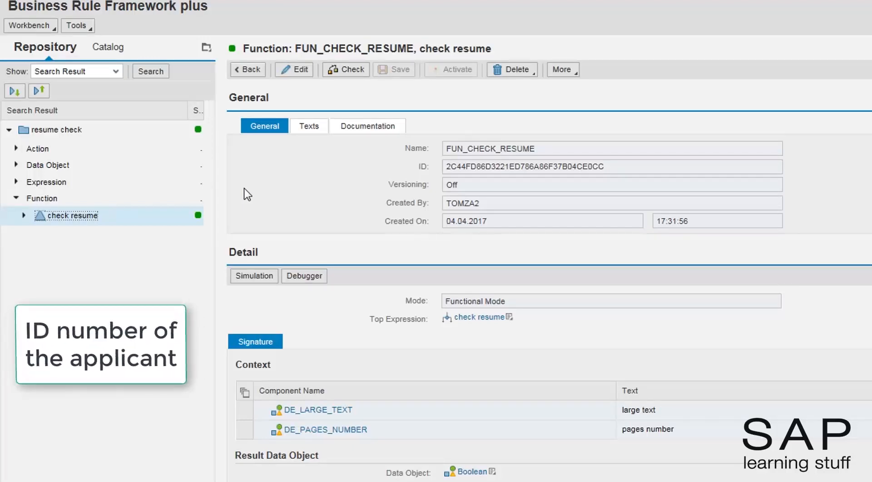
pyautogui.click(286, 71)
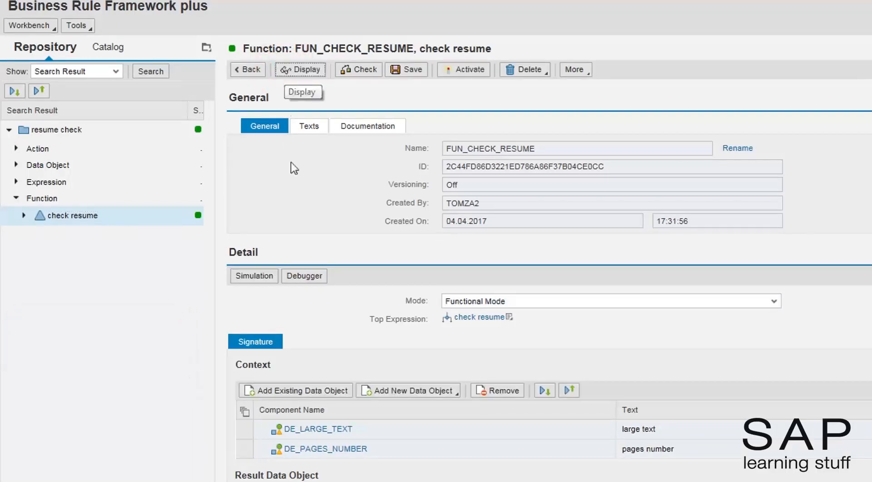
pyautogui.click(386, 393)
pyautogui.click(392, 405)
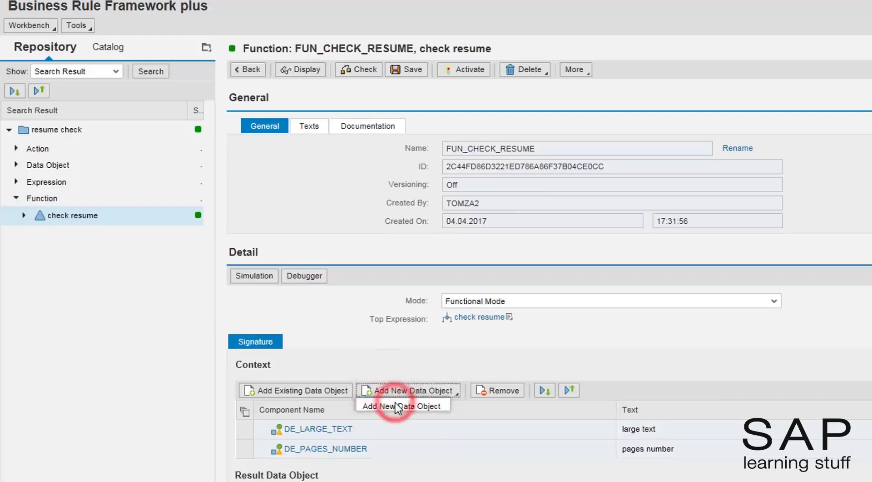
pyautogui.click(679, 298)
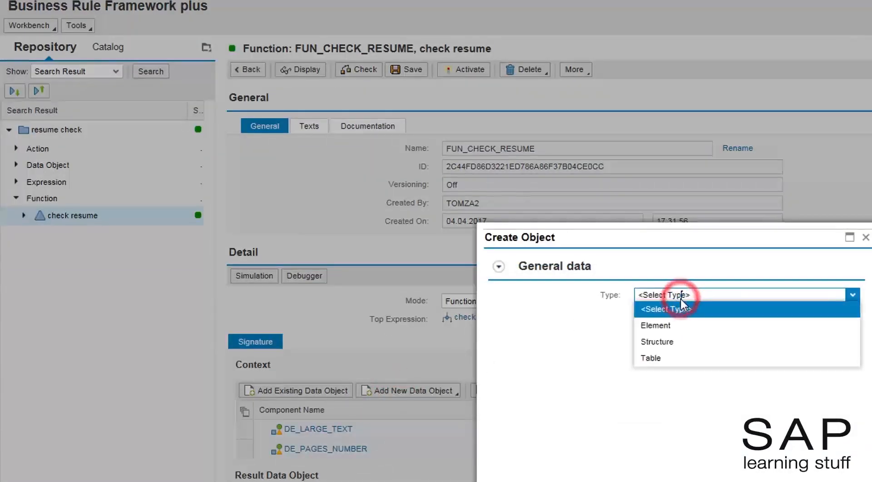
pyautogui.click(678, 324)
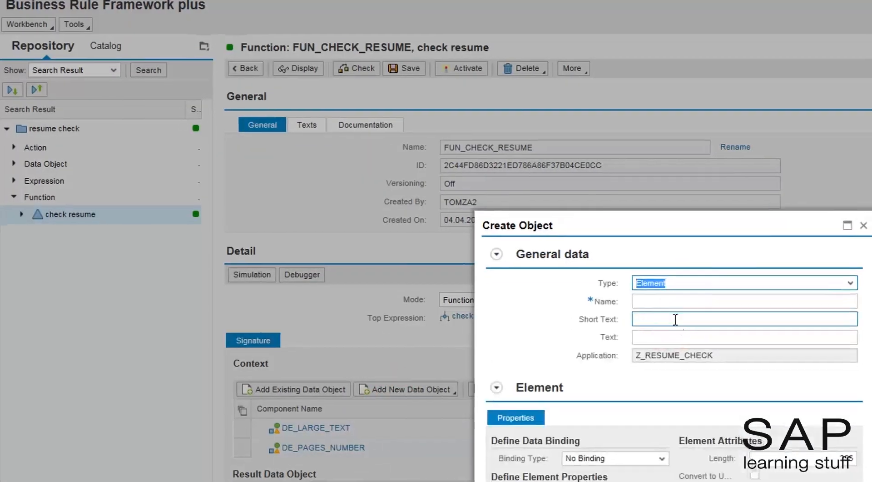
# Step: Define element DE_APPLICANT_ID with texts 'applicant ID' and length 10, and create it
pyautogui.click(672, 301)
pyautogui.write('de_')
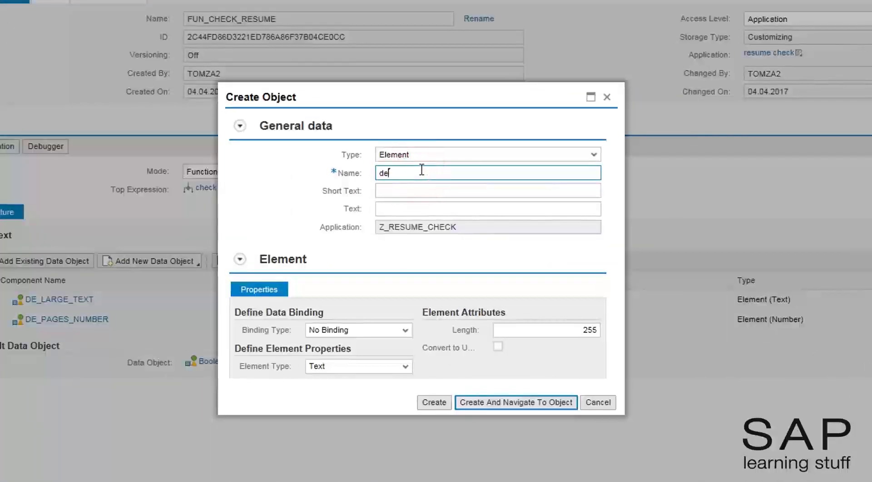
pyautogui.write('applicant_id')
pyautogui.click(429, 184)
pyautogui.click(429, 186)
pyautogui.write('app')
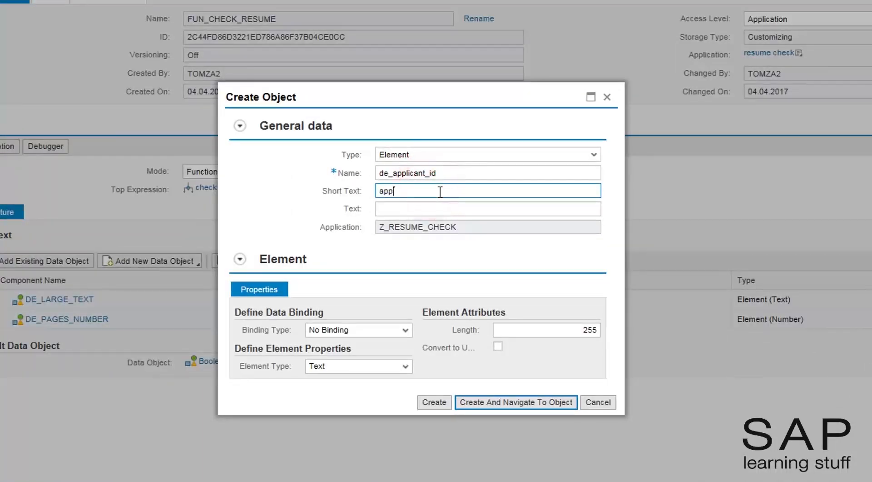
pyautogui.click(407, 238)
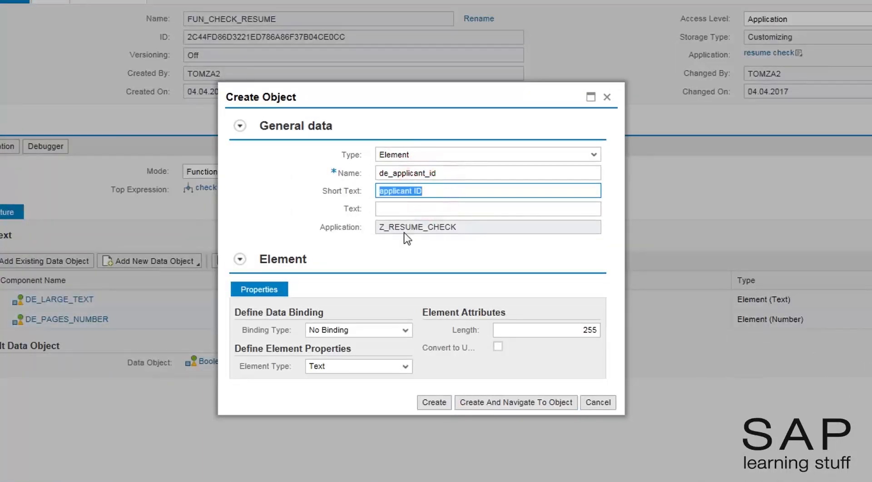
pyautogui.click(410, 208)
pyautogui.write('applicant ID')
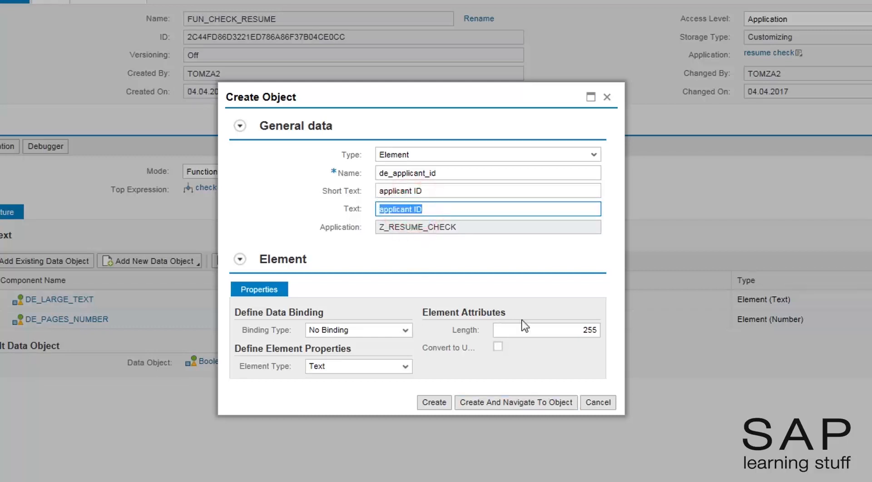
pyautogui.click(551, 330)
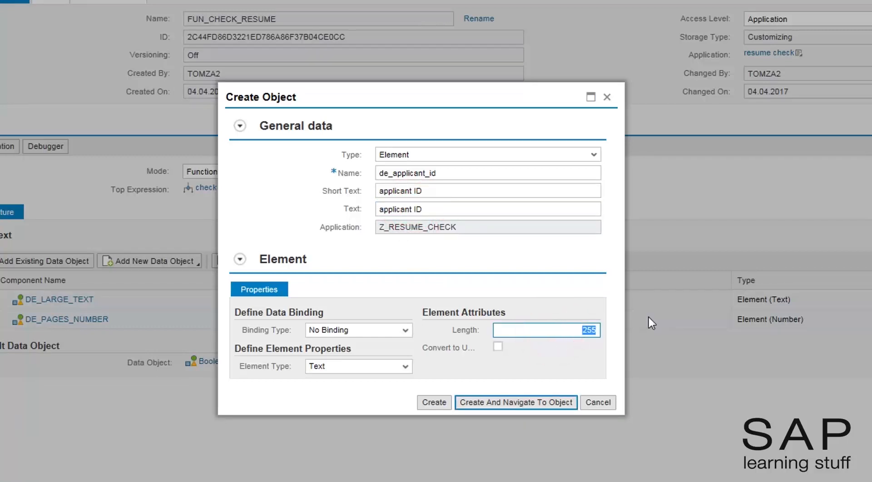
pyautogui.write('10')
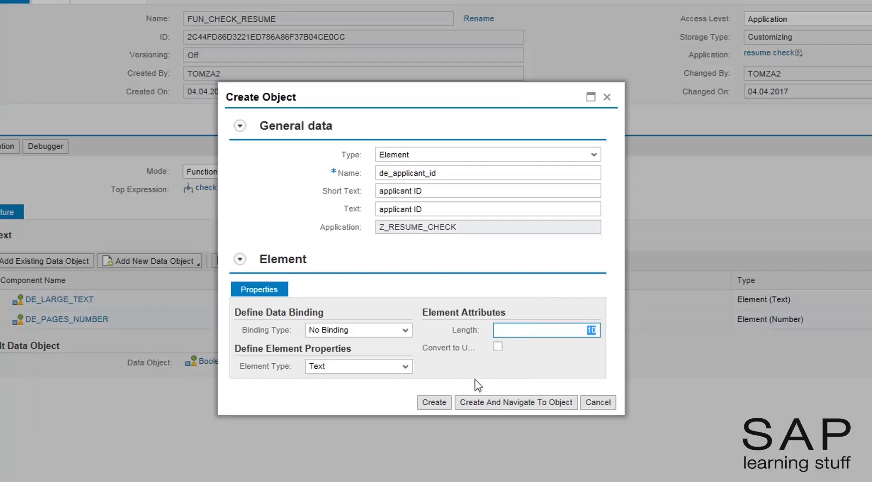
pyautogui.click(440, 403)
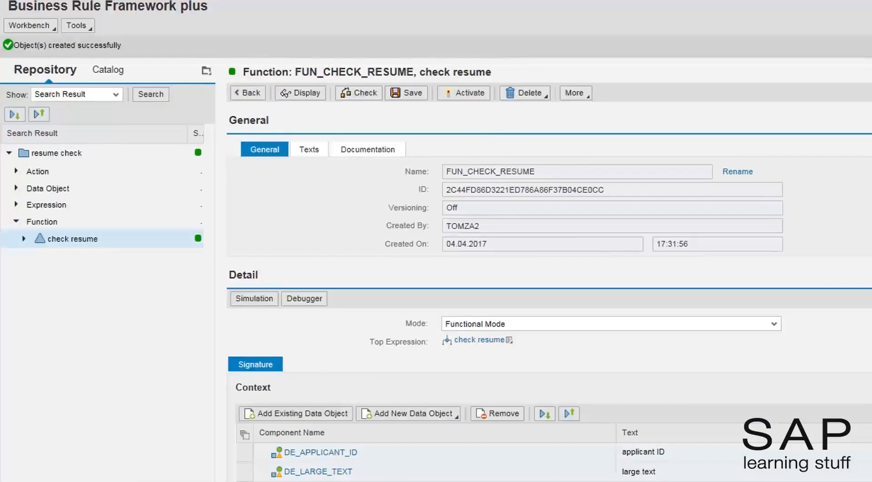
# Step: Open the notify human inspect Send Email action from the repository, saving the check resume changes
pyautogui.click(17, 171)
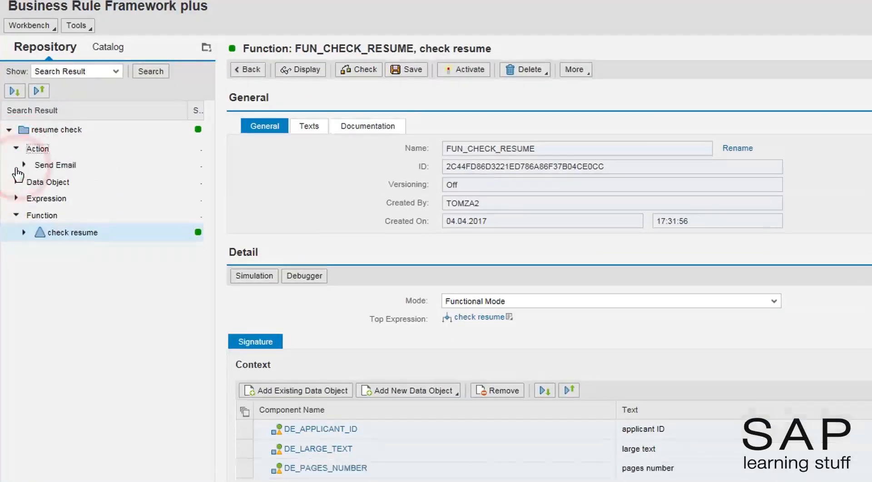
pyautogui.click(24, 165)
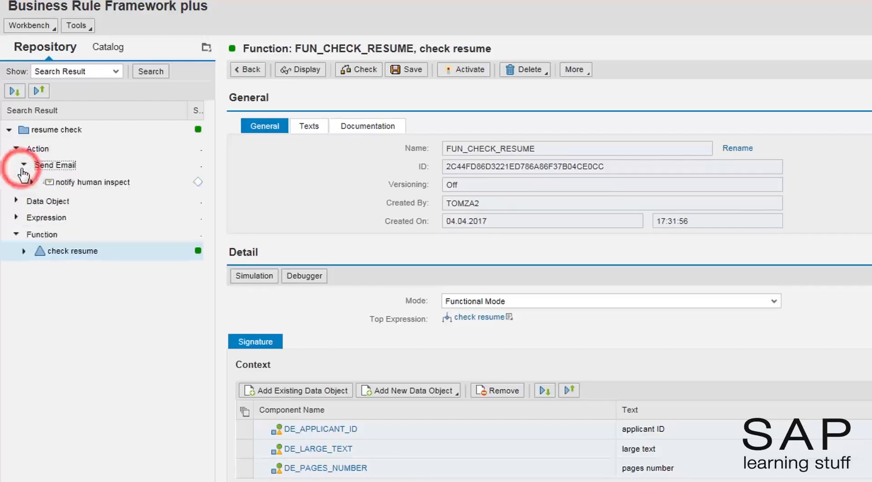
pyautogui.click(79, 182)
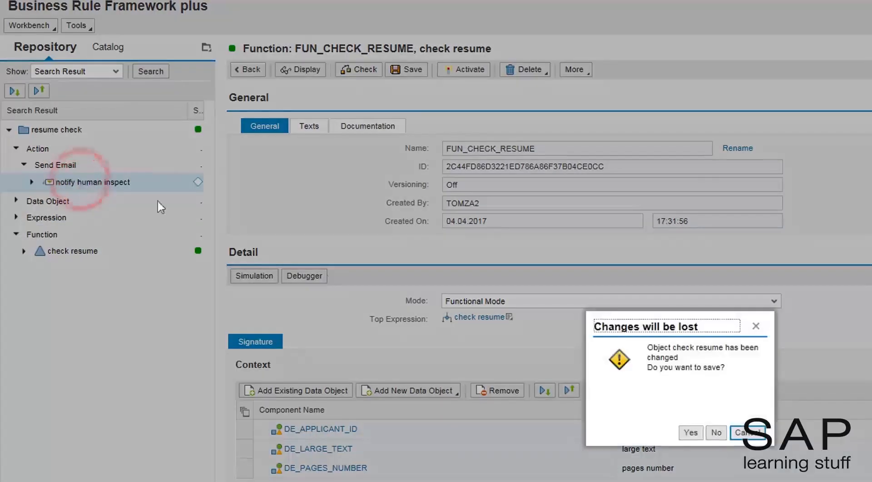
pyautogui.click(690, 432)
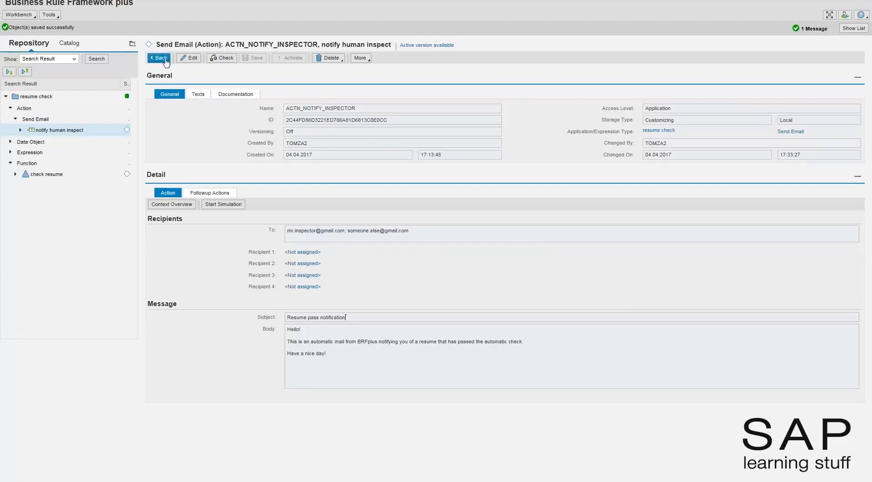
# Step: Make the action editable and append the &1 placeholder to the subject
pyautogui.click(188, 58)
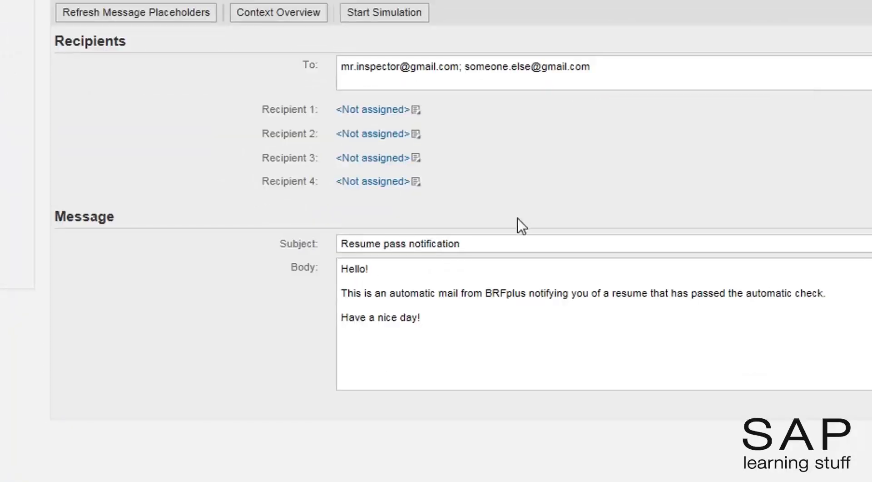
pyautogui.click(523, 243)
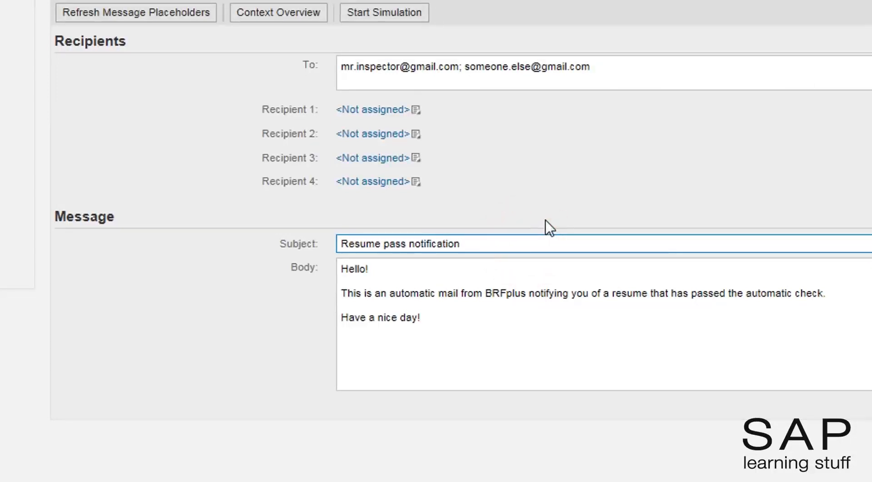
pyautogui.write('&1')
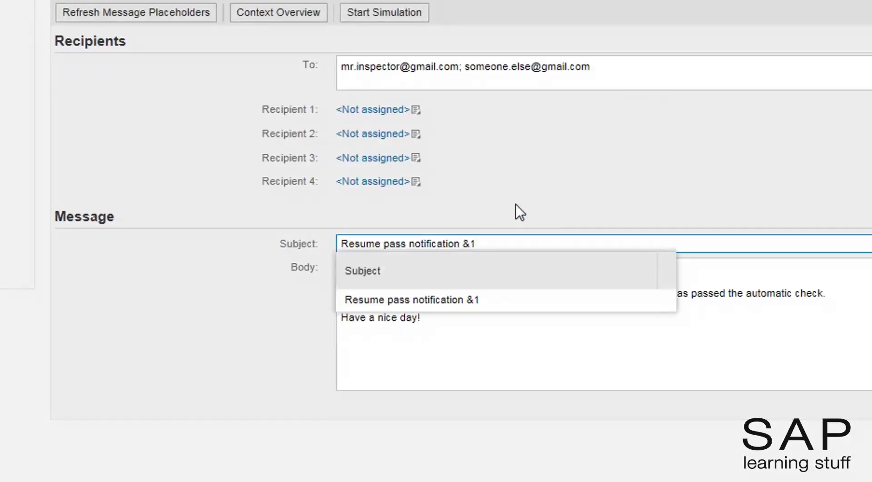
pyautogui.click(475, 299)
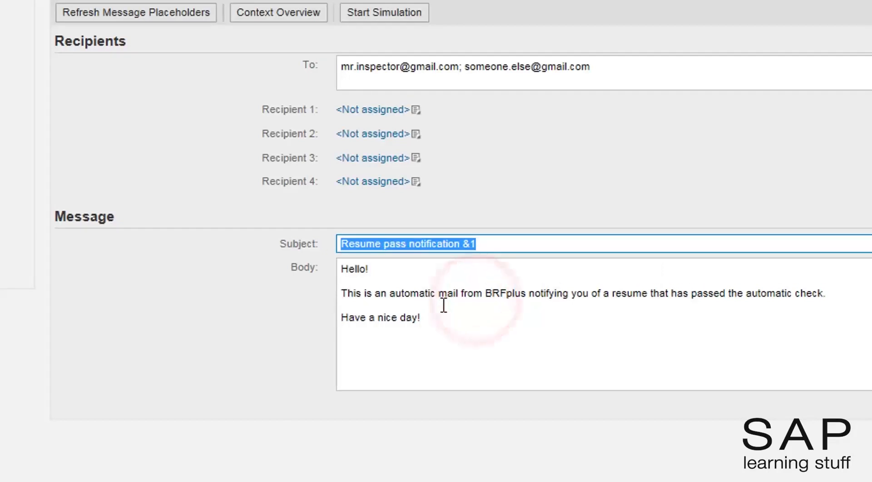
# Step: Add an 'Applicant ID: &2' line to the body and refresh the message placeholders
pyautogui.click(764, 306)
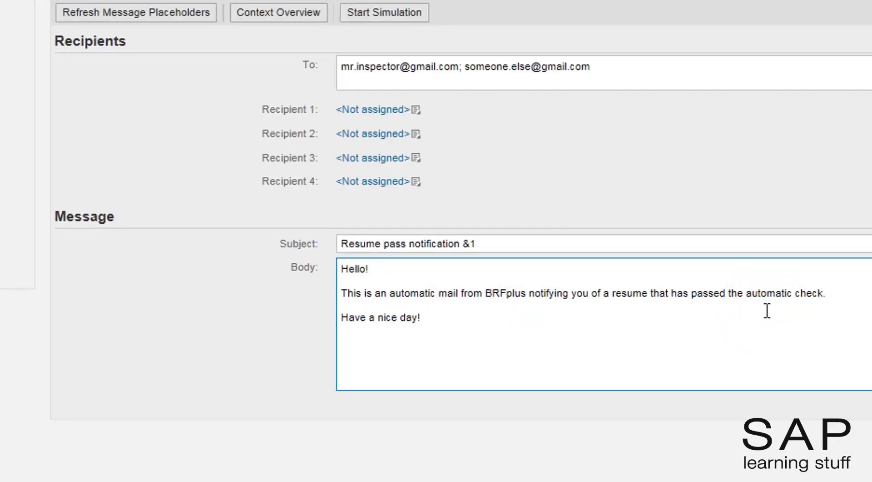
pyautogui.press('Return')
pyautogui.write('Applican')
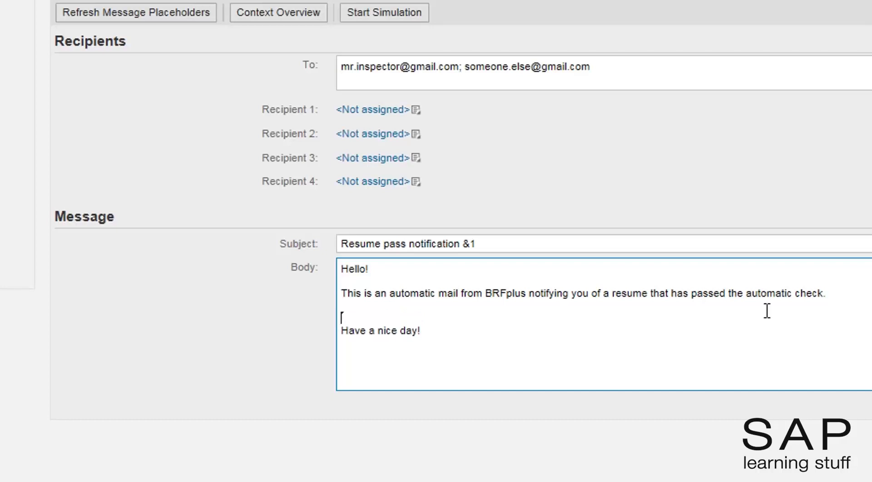
pyautogui.write('t ID: &')
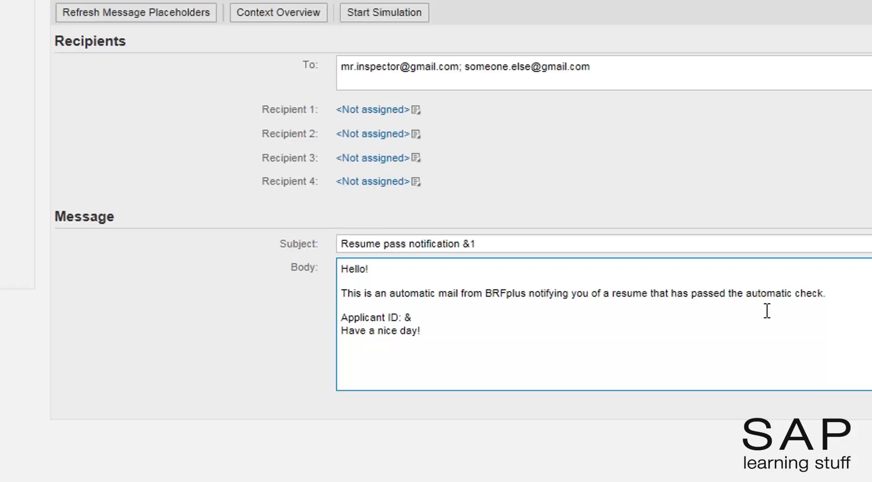
pyautogui.write('2')
pyautogui.press('Return')
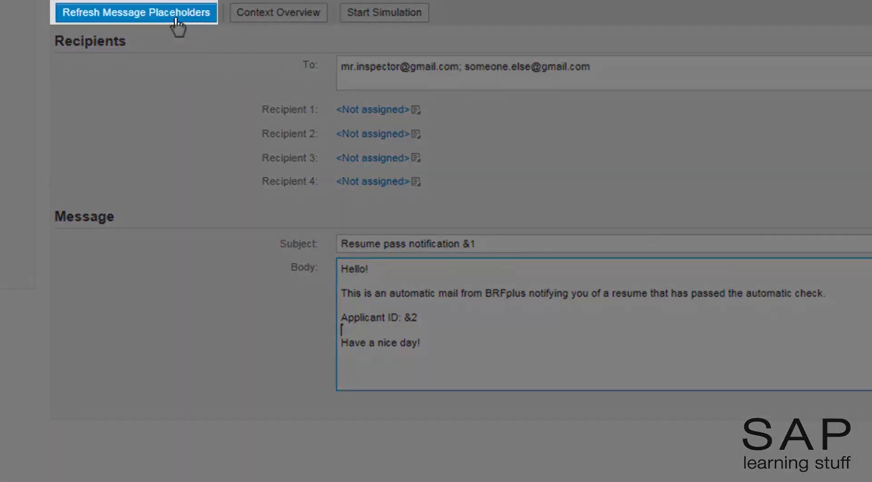
pyautogui.click(177, 23)
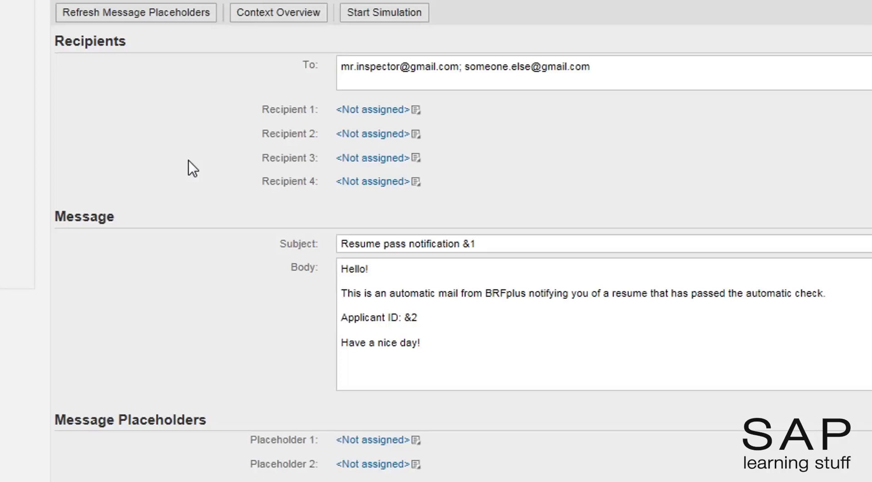
# Step: Change the body's &2 to &1, refresh placeholders, and map Placeholder 1 to the applicant ID parameter
pyautogui.click(425, 316)
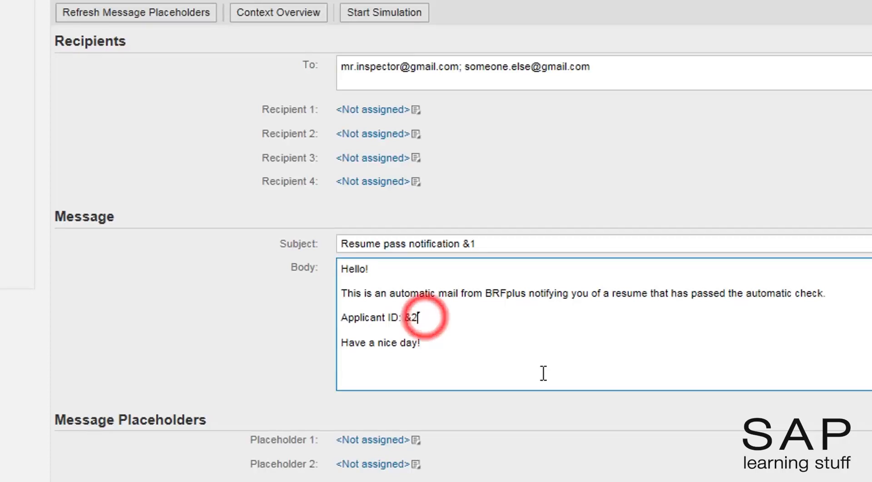
pyautogui.press('BackSpace')
pyautogui.write('1')
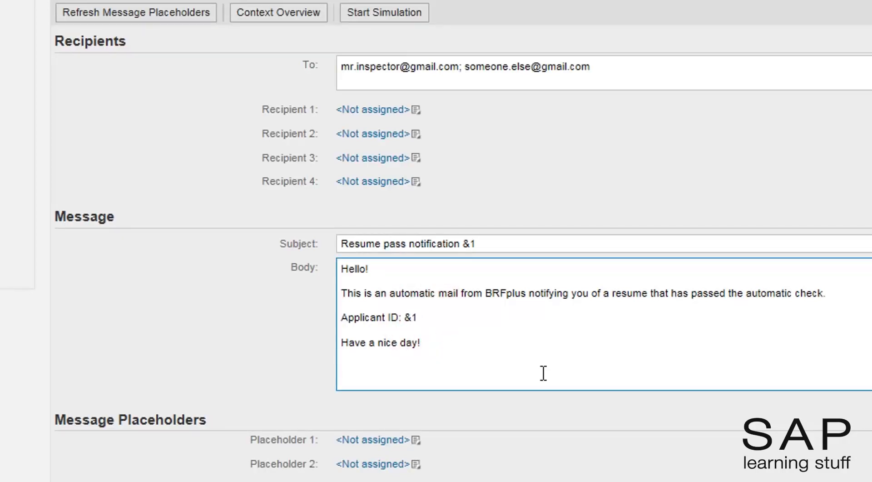
pyautogui.click(175, 17)
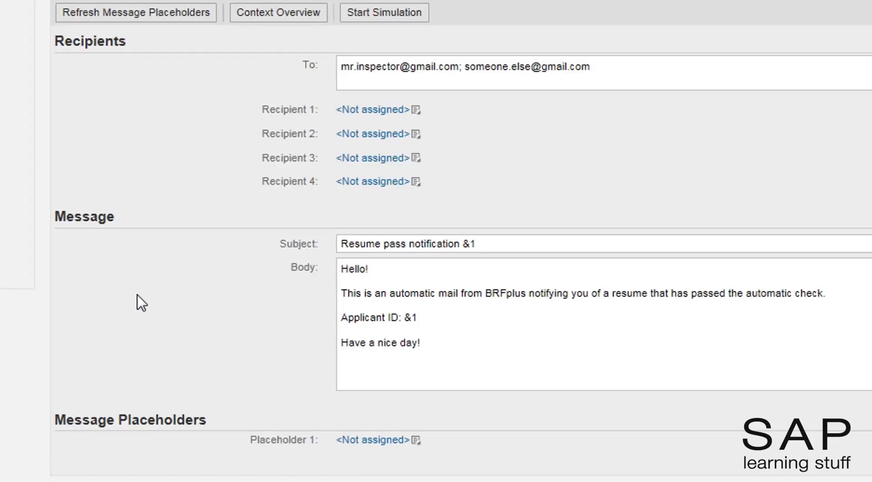
pyautogui.click(416, 440)
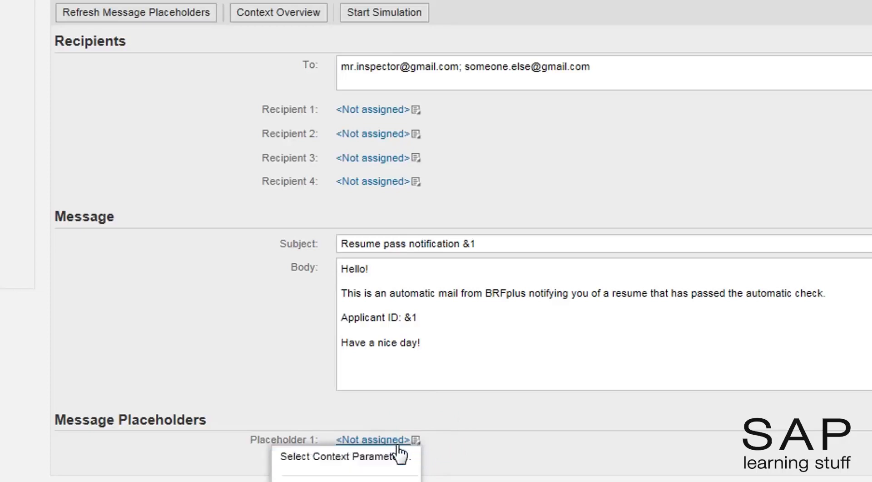
pyautogui.click(383, 453)
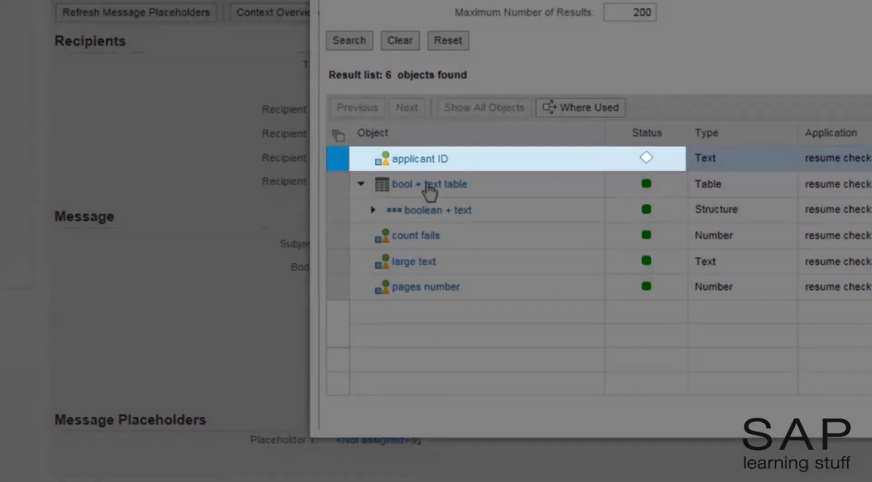
pyautogui.click(420, 158)
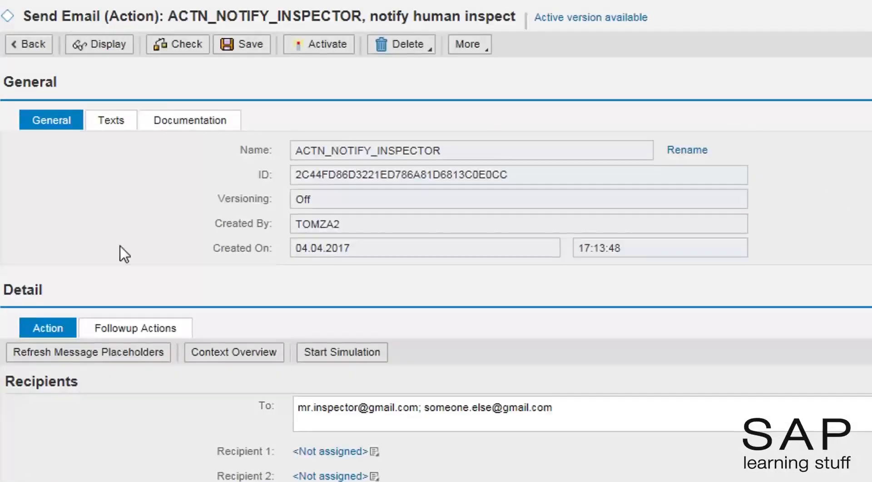
# Step: Activate ACTN_NOTIFY_INSPECTOR with its referenced objects and set up a simulation of it
pyautogui.click(310, 47)
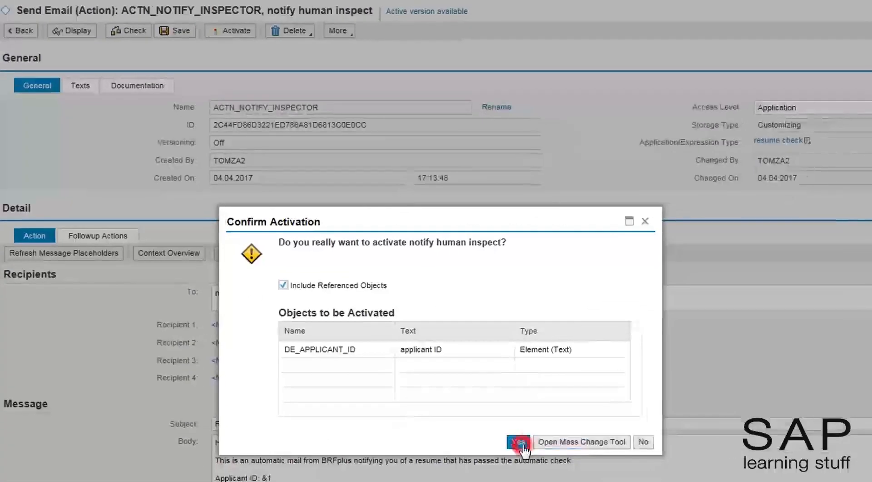
pyautogui.click(547, 465)
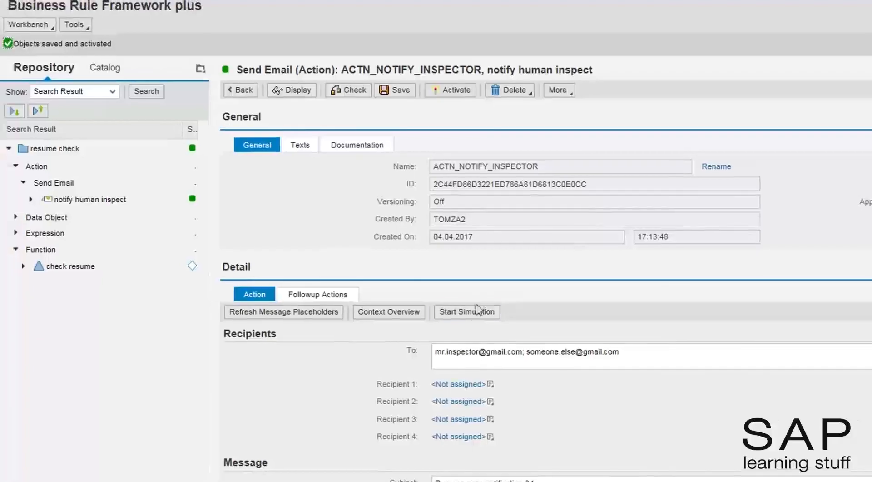
pyautogui.click(250, 278)
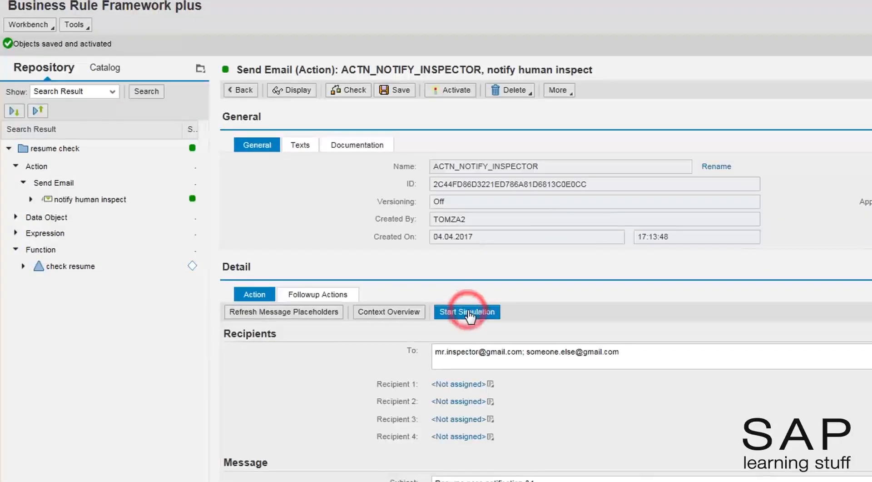
pyautogui.click(315, 403)
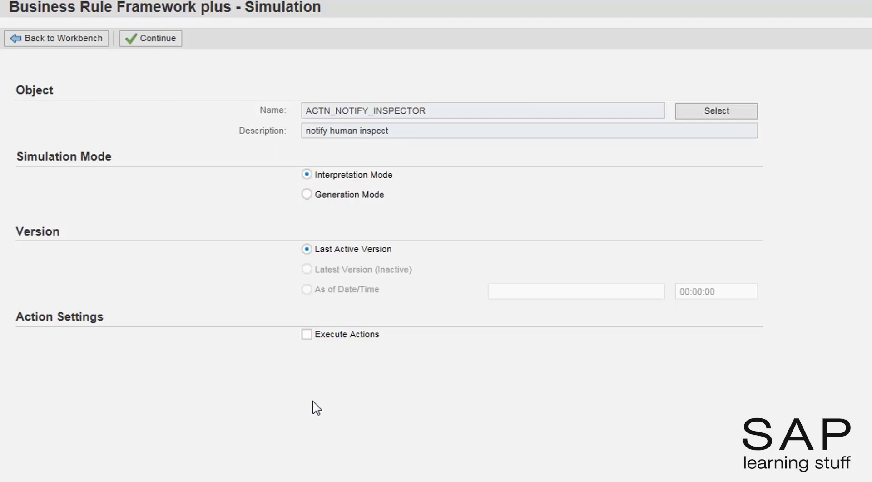
# Step: Run the simulation with Execute Actions enabled for a test applicant ID, sending the notification emails
pyautogui.click(308, 334)
pyautogui.click(159, 38)
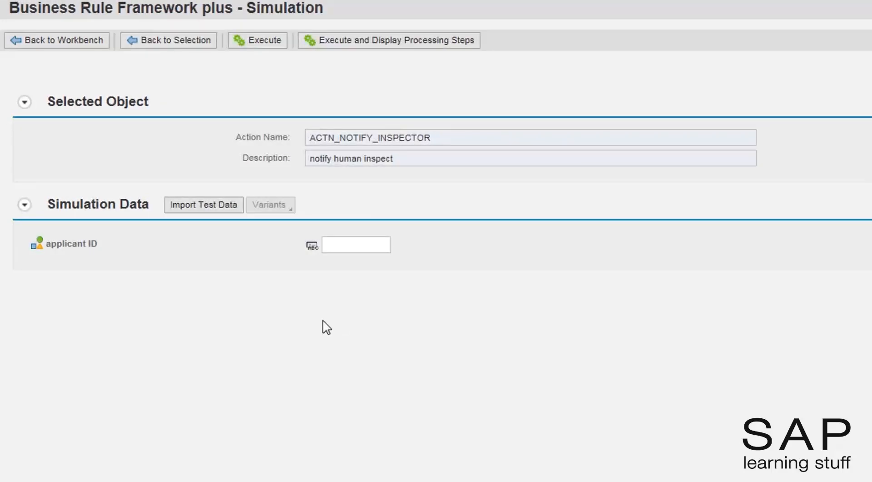
pyautogui.click(370, 246)
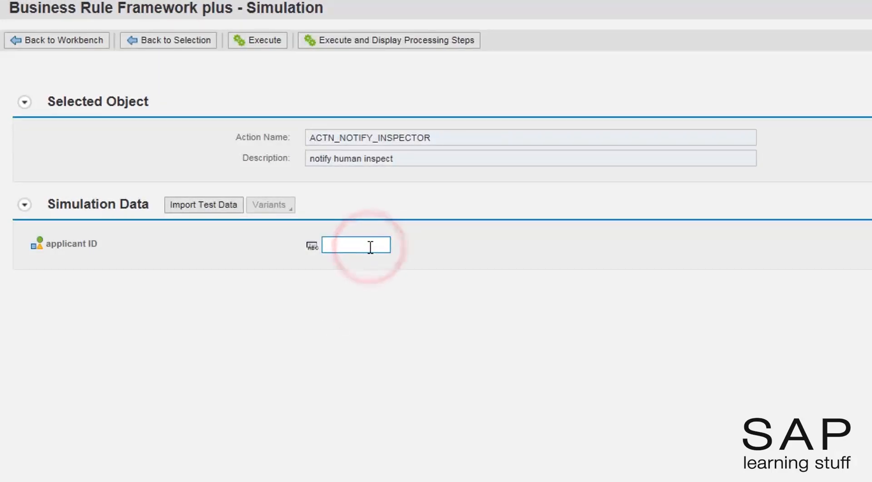
pyautogui.write('111222333')
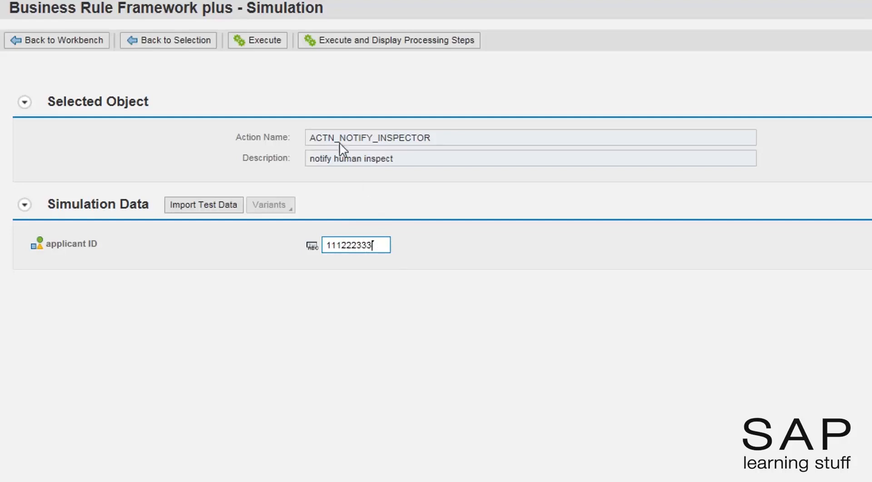
pyautogui.click(275, 42)
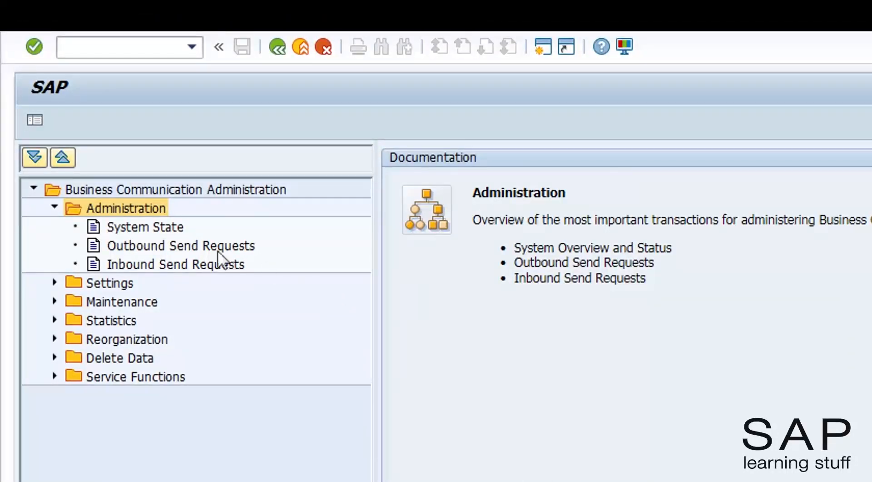
# Step: Display the first outbound 'Resume pass notification' email to check the filled-in applicant ID
pyautogui.click(201, 247)
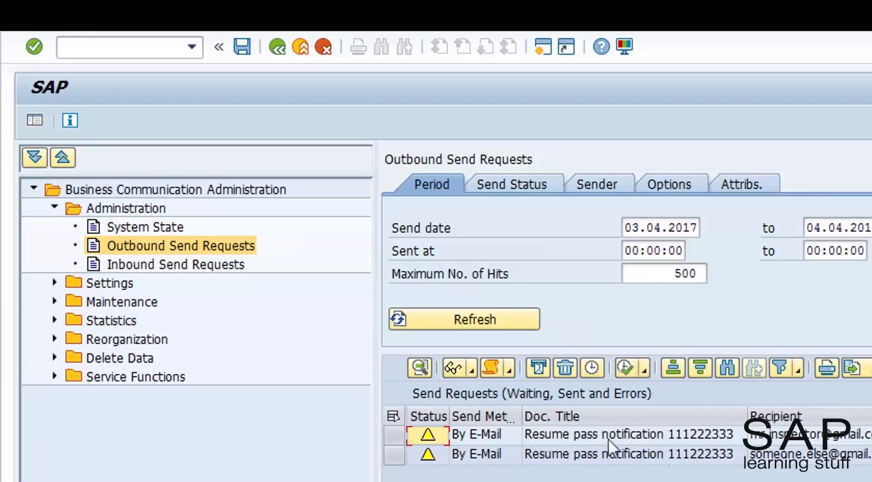
pyautogui.click(394, 435)
pyautogui.click(453, 359)
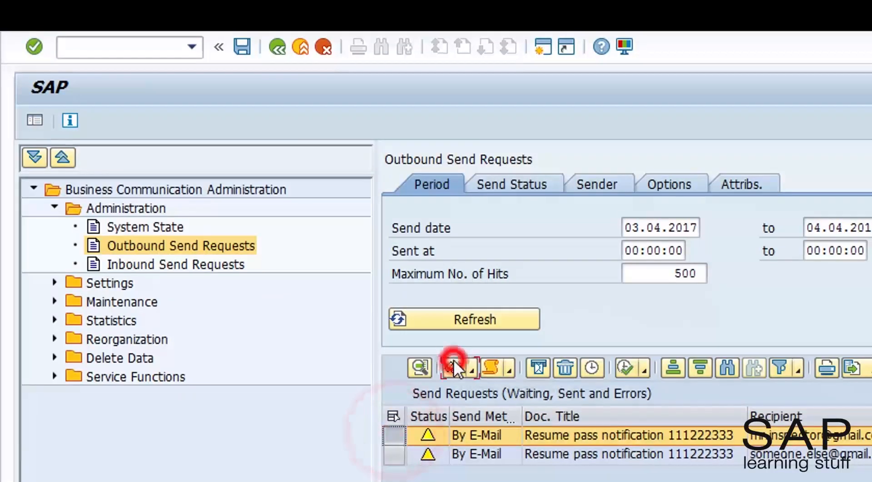